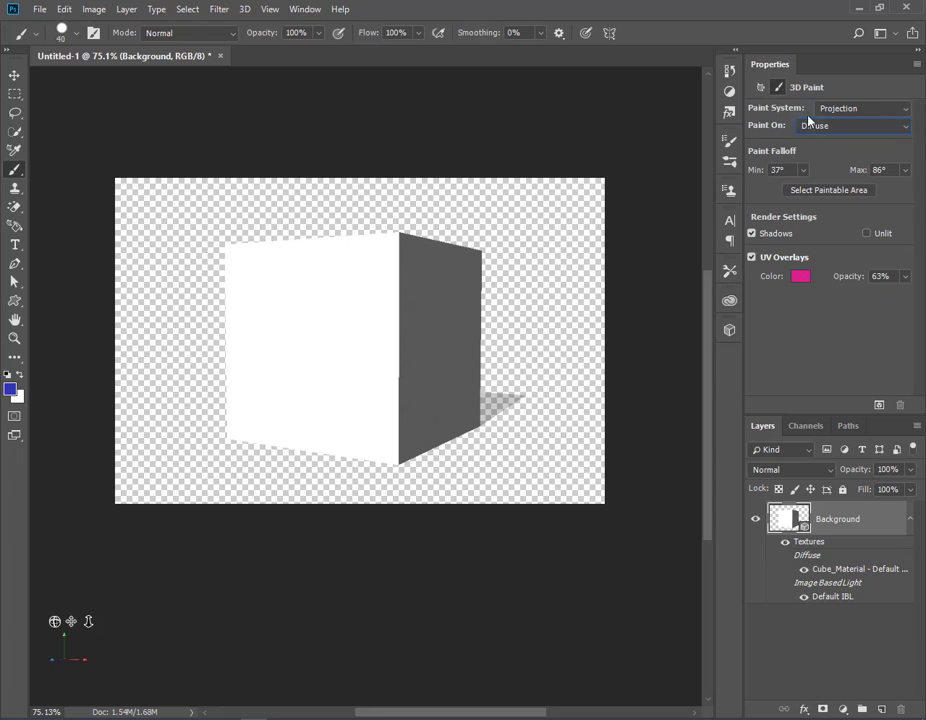
- Keep Diffuse as the paint target and brush a blue stroke across the cube's front face
left_click(245, 9)
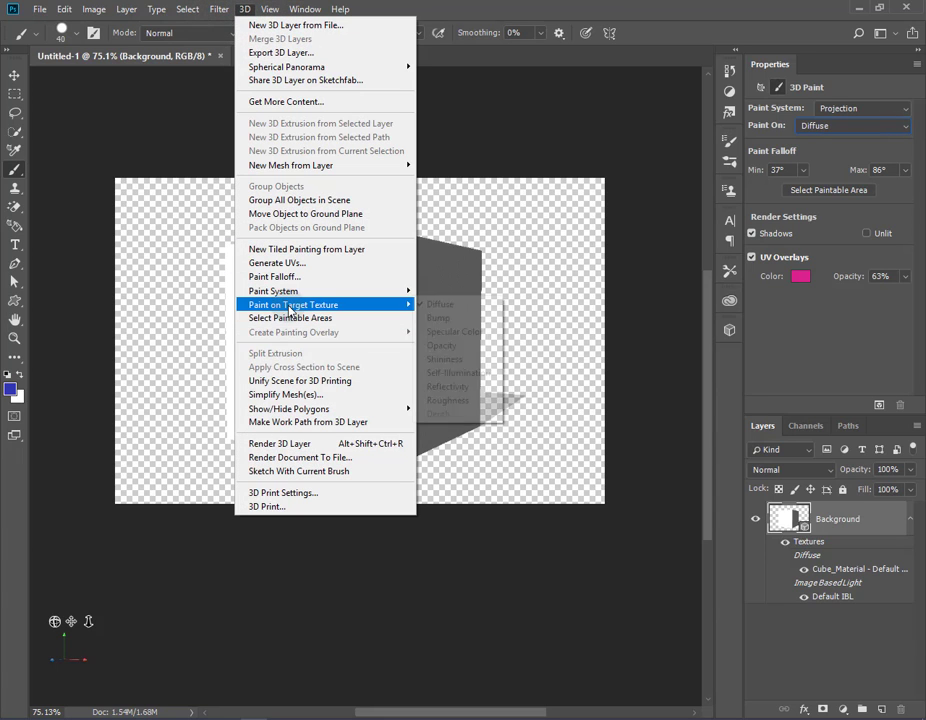
mouse_move(293, 304)
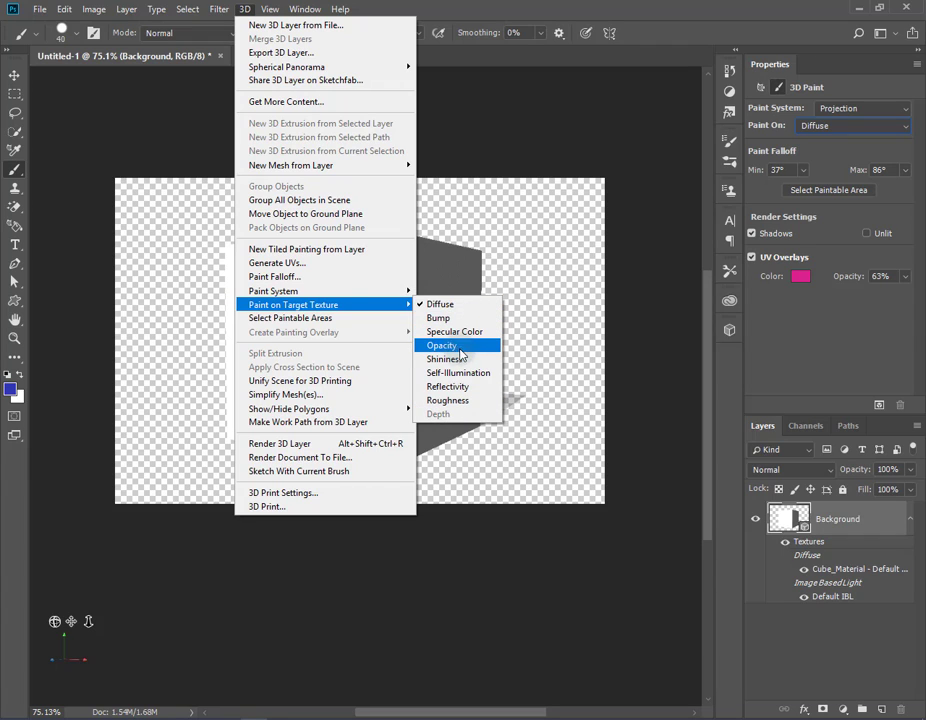
left_click(820, 330)
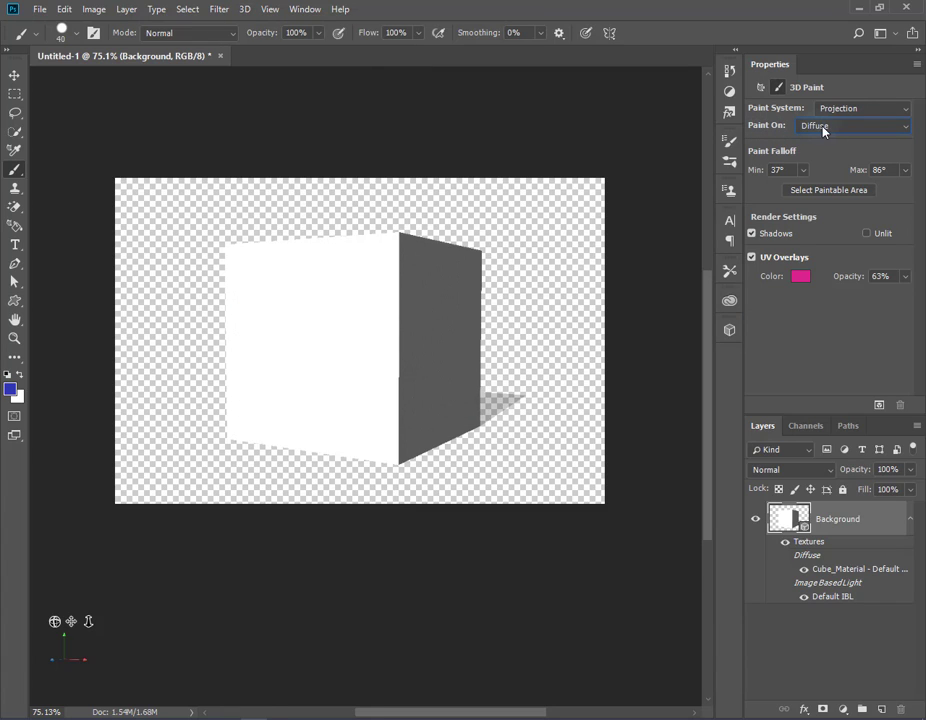
left_click(900, 130)
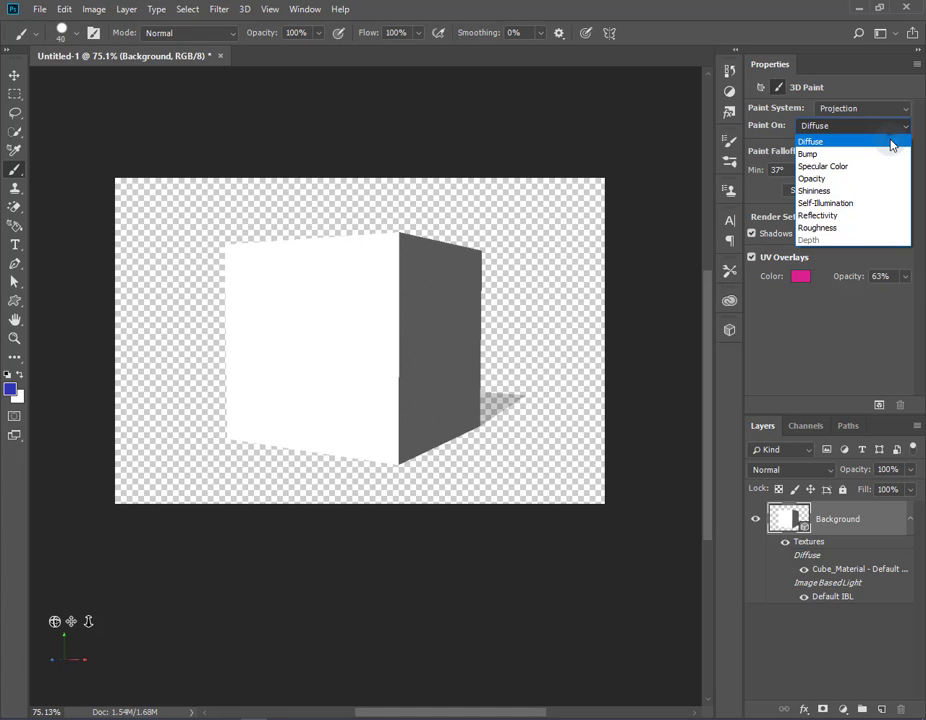
left_click(891, 142)
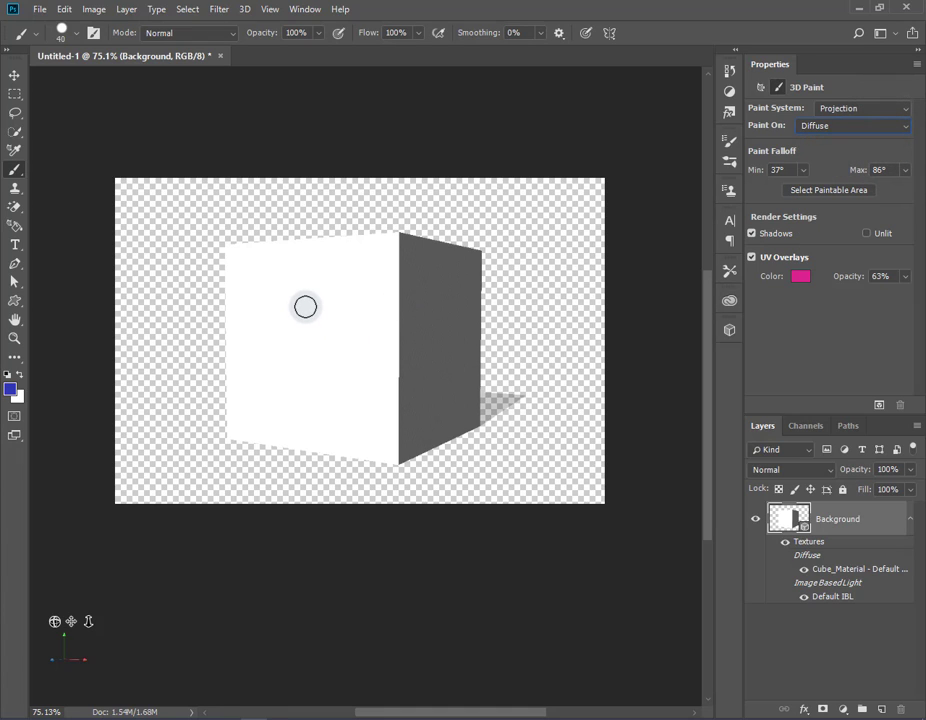
left_click_drag(305, 307, 337, 307)
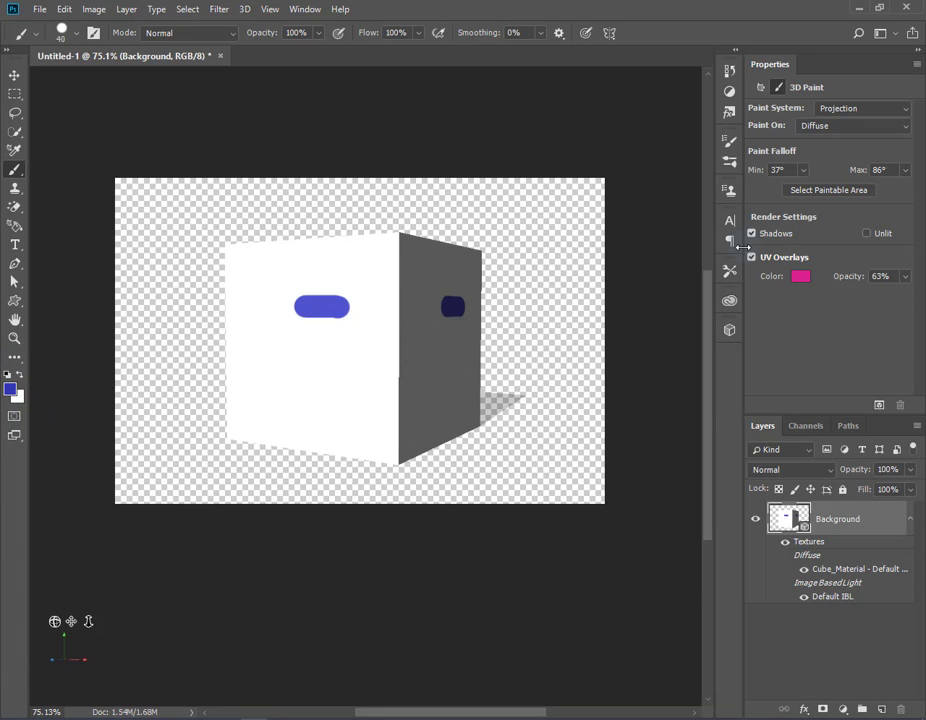
- Load forest photo 6 as Cube_Material's bump texture and raise Bump to 64%
left_click(729, 330)
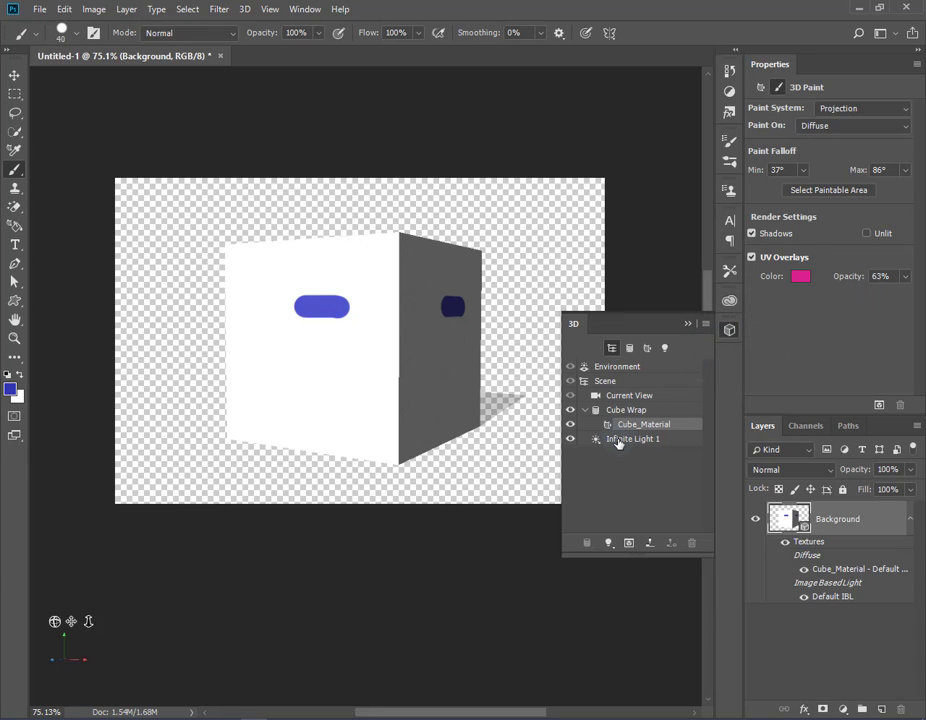
left_click(667, 426)
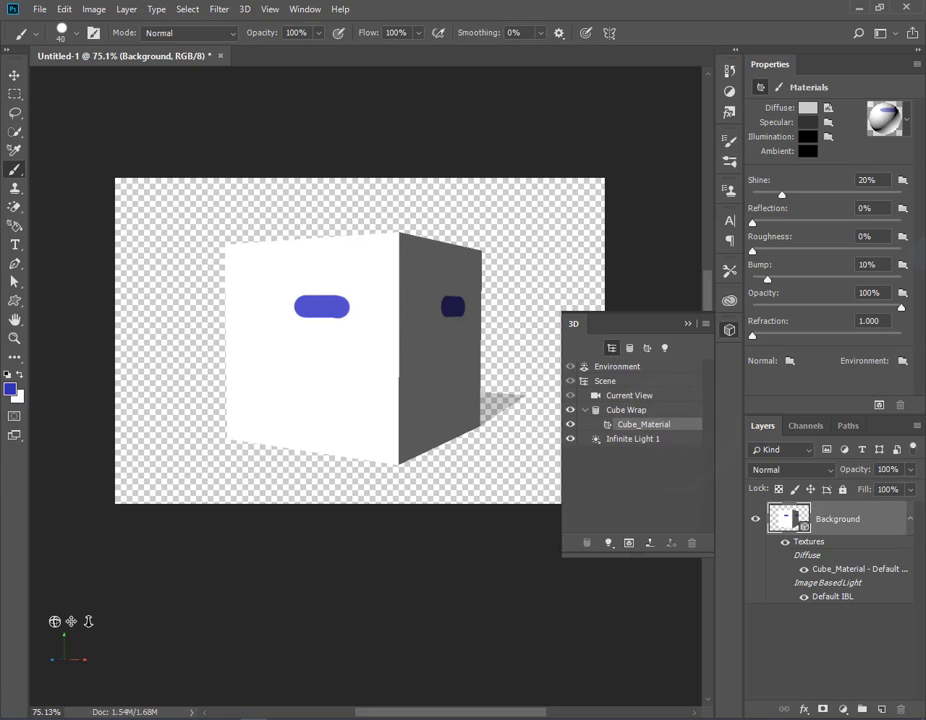
left_click(903, 265)
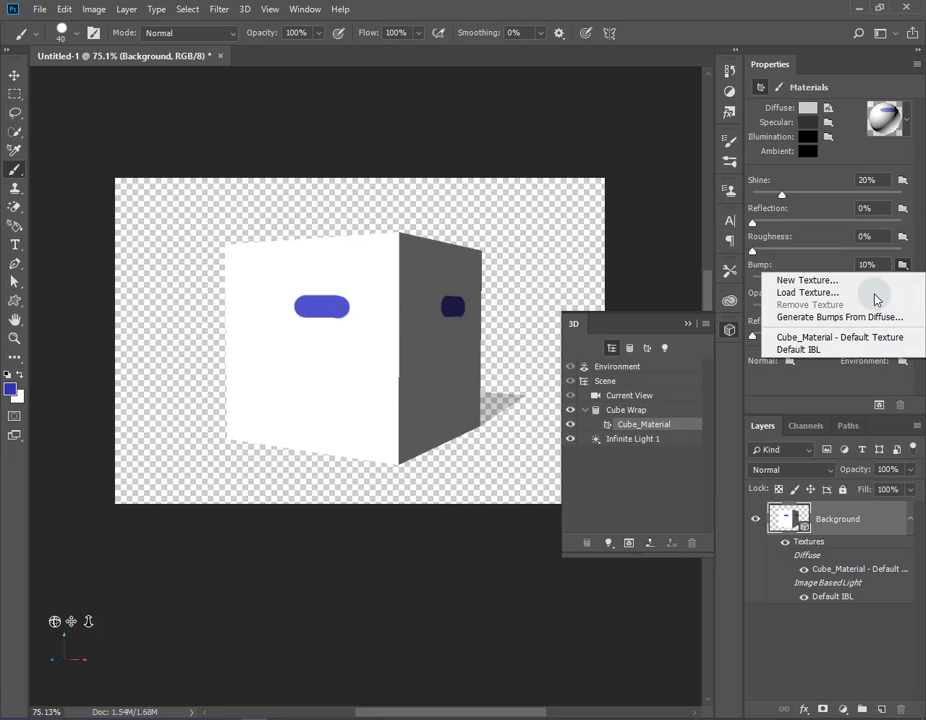
left_click(875, 293)
left_click(294, 203)
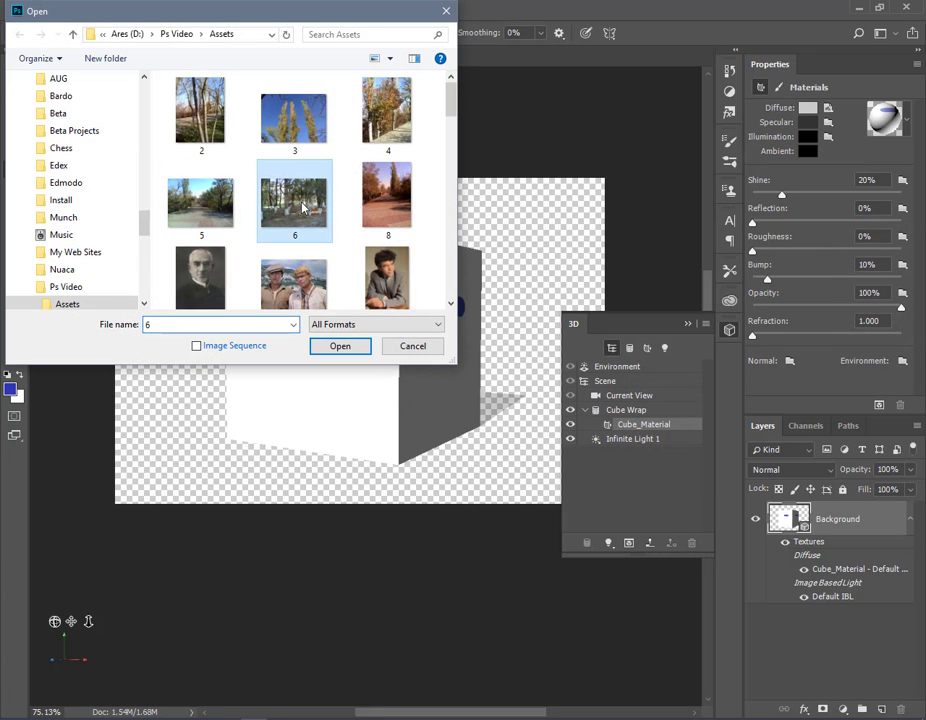
left_click(338, 347)
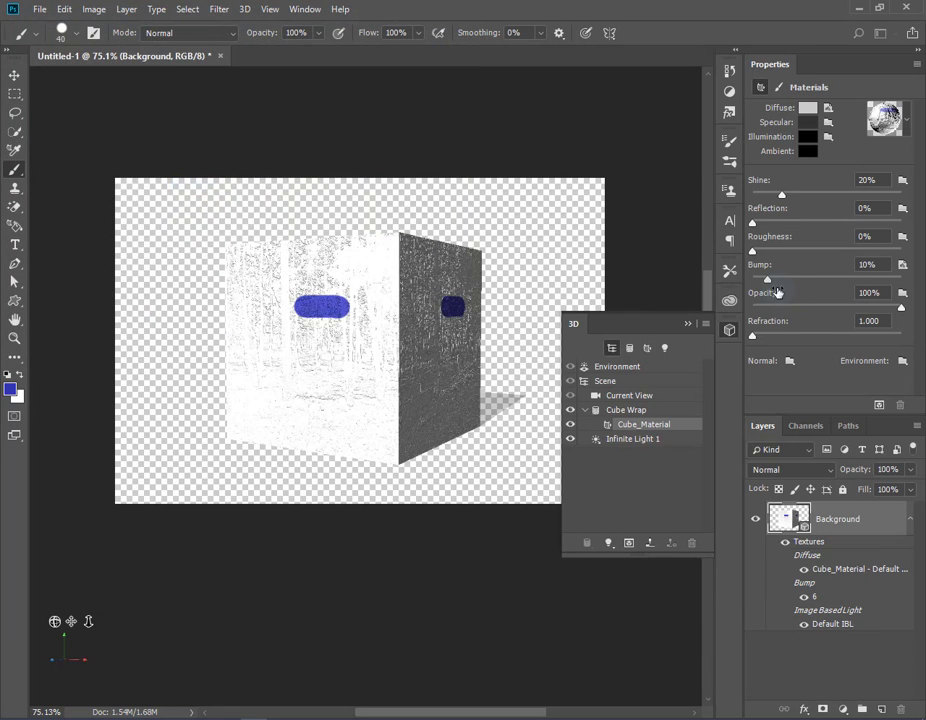
left_click_drag(769, 281, 843, 279)
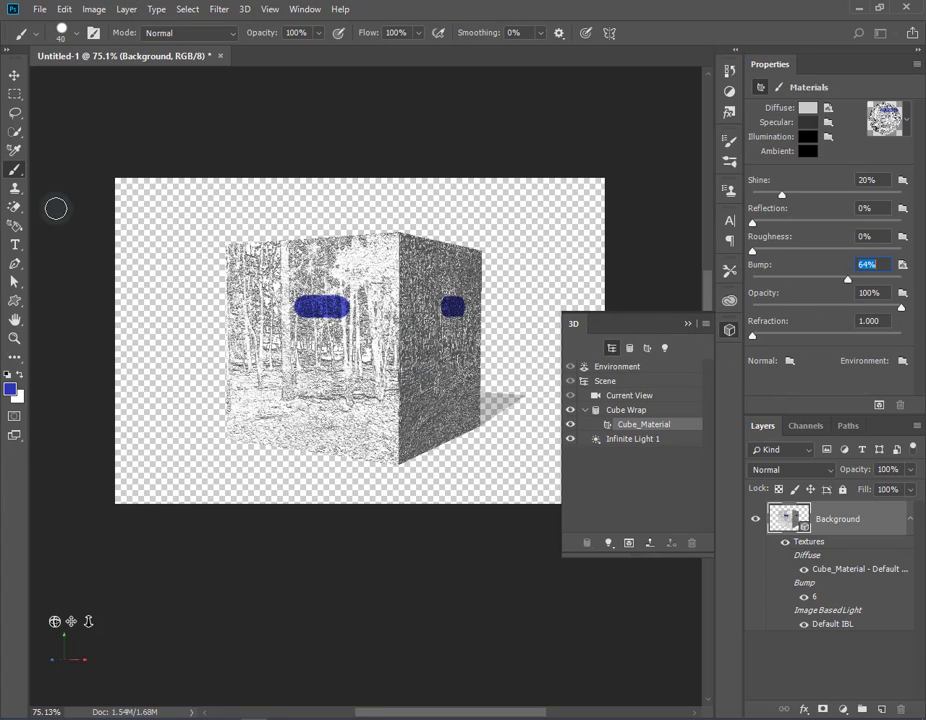
- Switch the Scene's Paint On target to Bump and brush a white band below the blue stroke
right_click(14, 172)
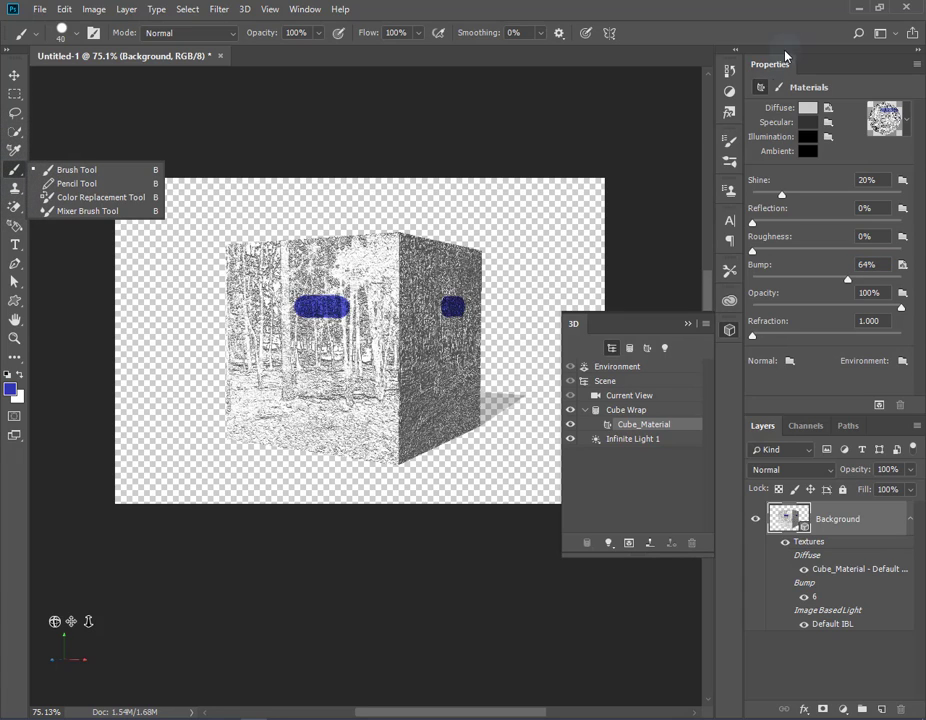
left_click(60, 170)
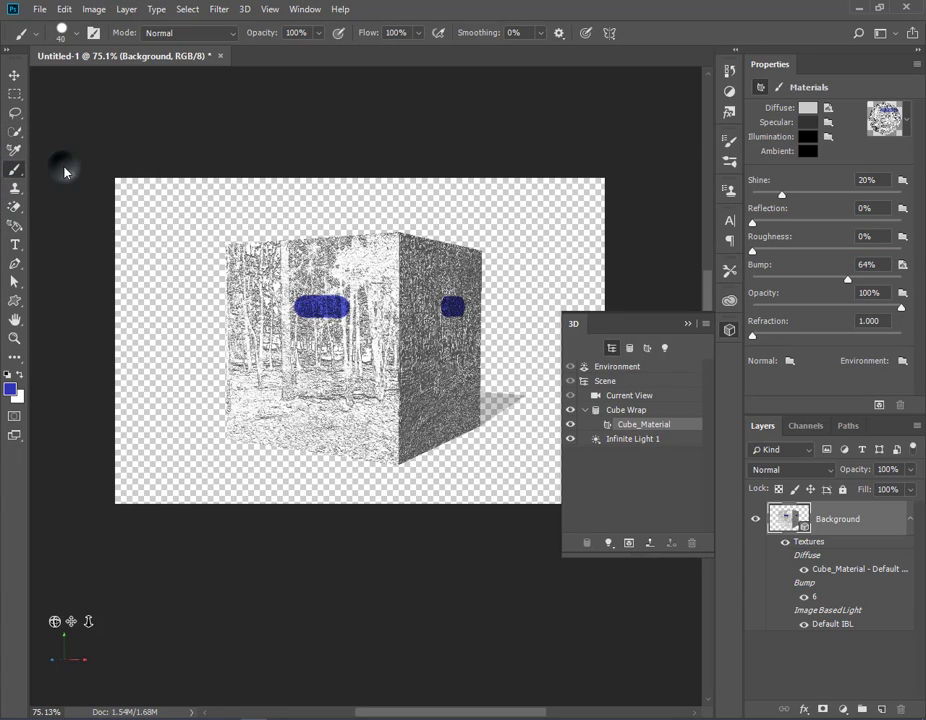
left_click(605, 381)
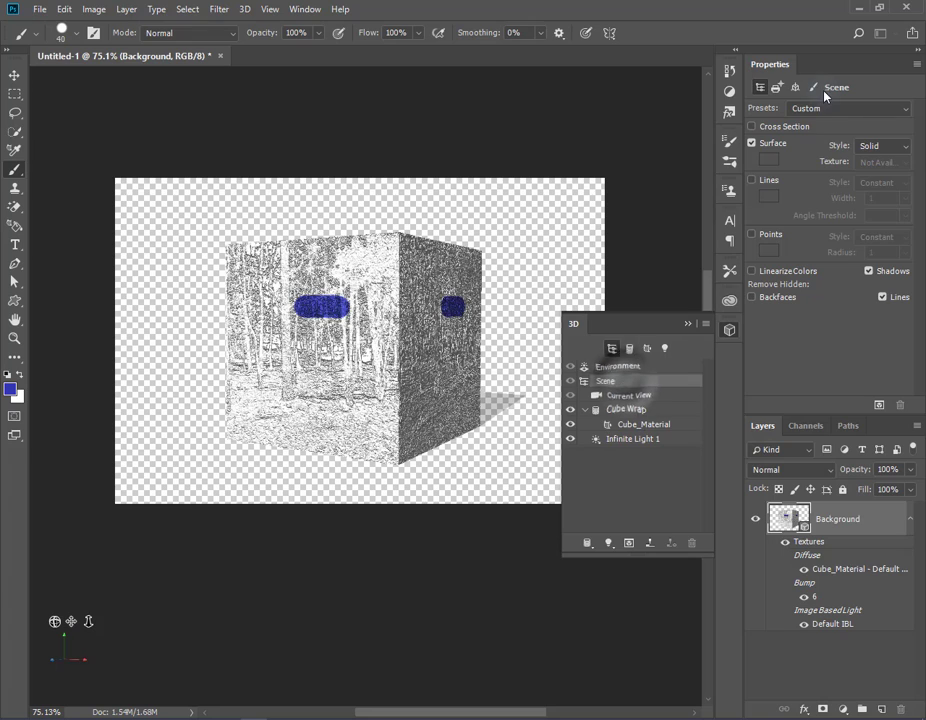
left_click(813, 87)
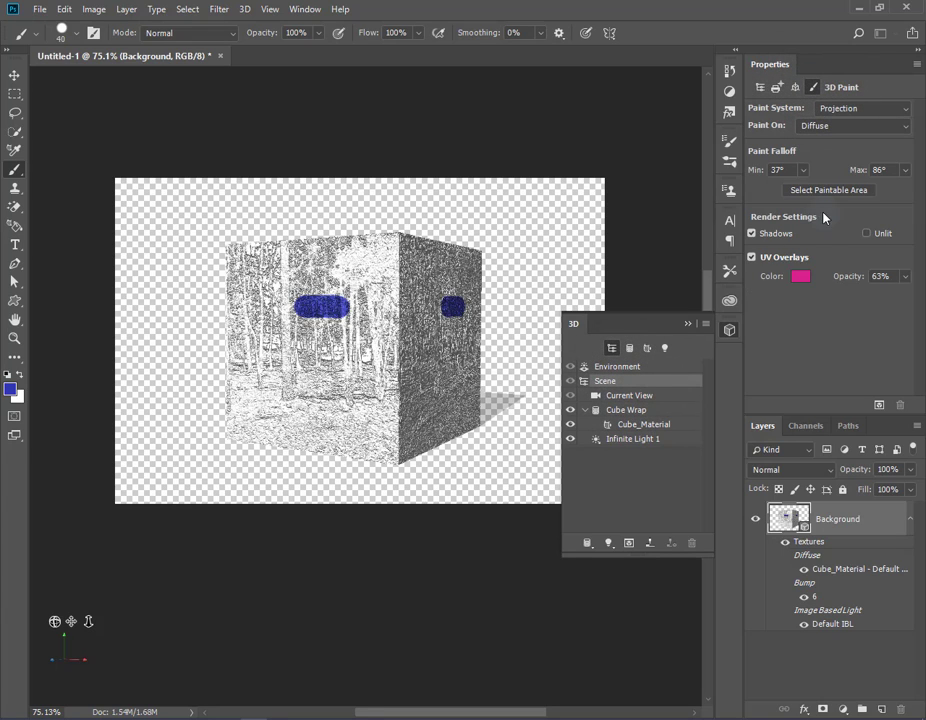
left_click(876, 126)
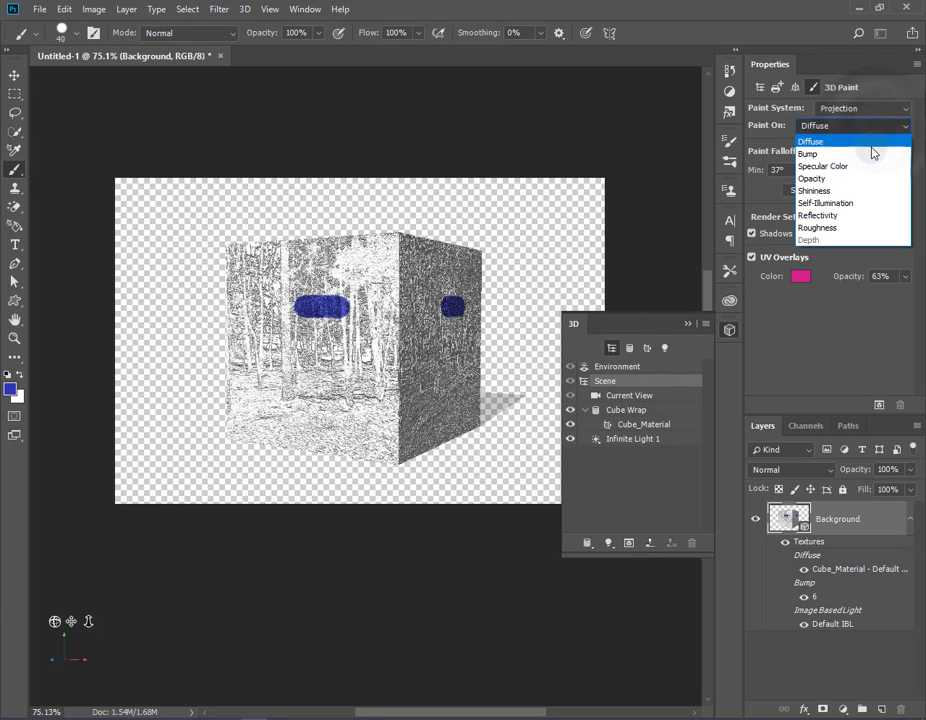
left_click(874, 154)
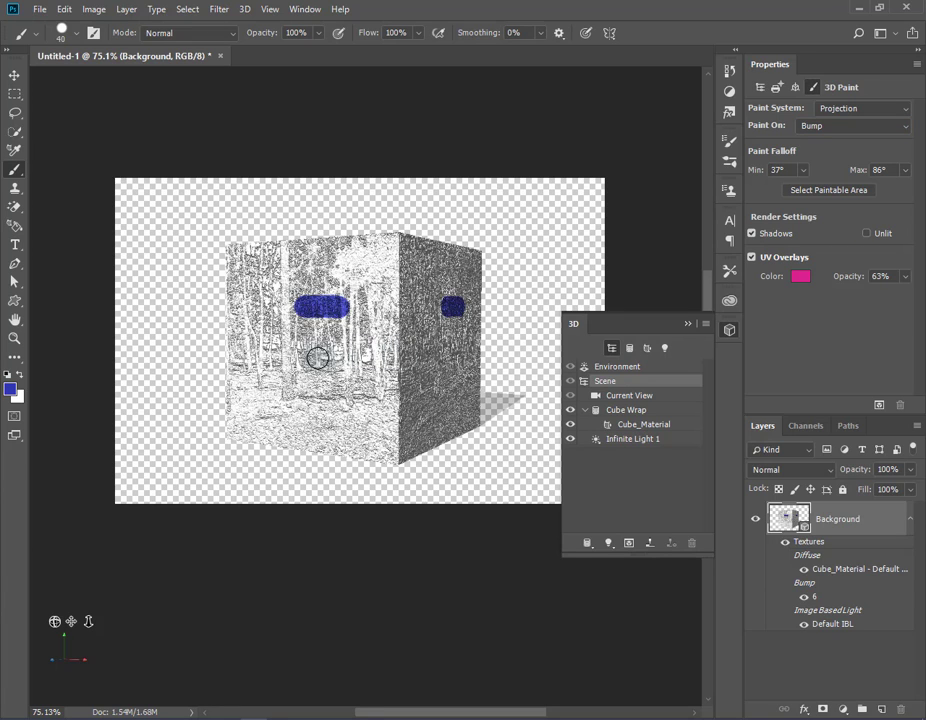
left_click_drag(318, 360, 370, 365)
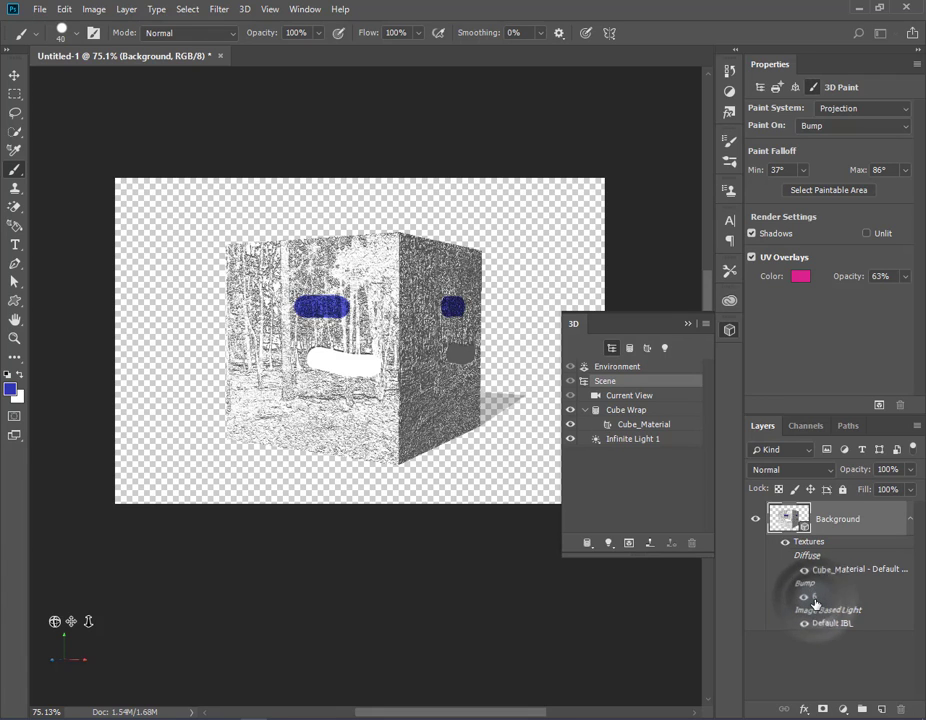
- Open bump texture 6.psb, brush a blue mark on it, then close it without saving
double_click(815, 598)
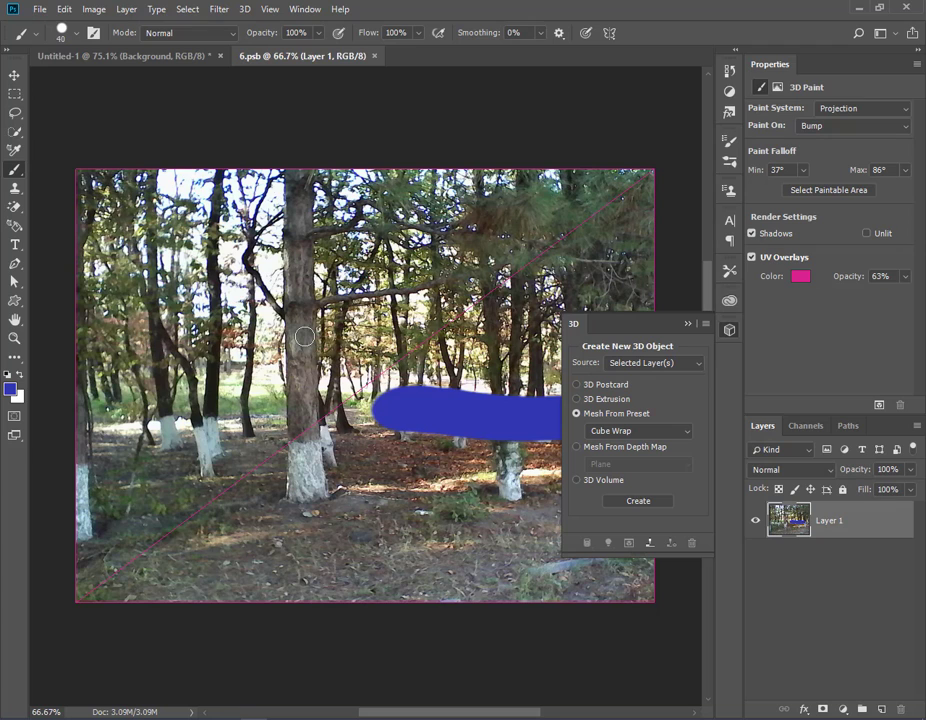
left_click_drag(305, 336, 342, 338)
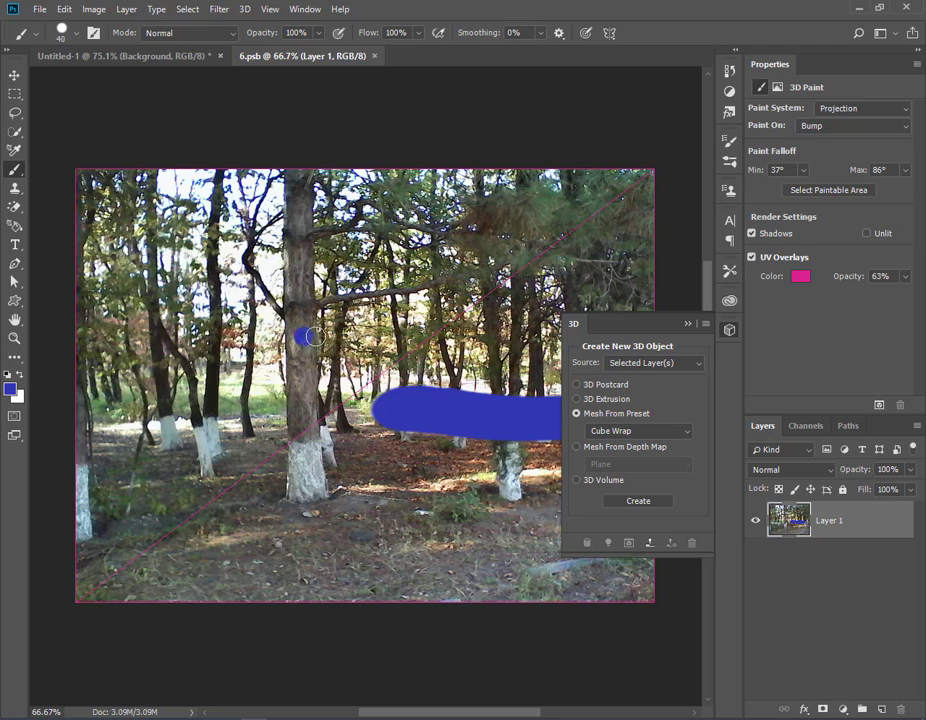
left_click(380, 56)
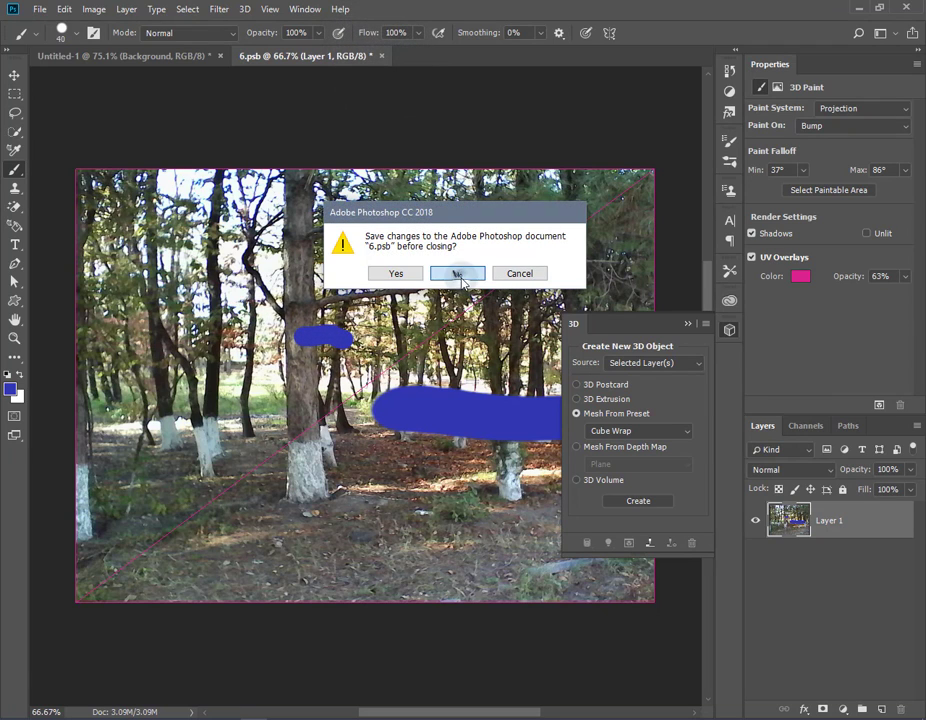
left_click(413, 274)
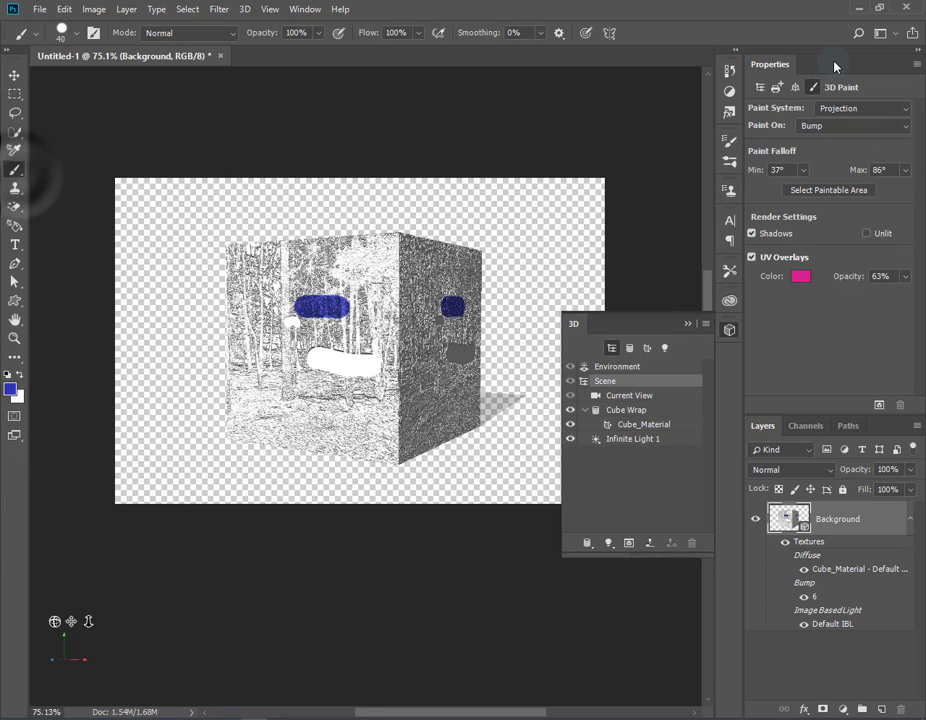
- Open the Paint On dropdown to review the cube's paintable textures, with Bump still selected
left_click(899, 127)
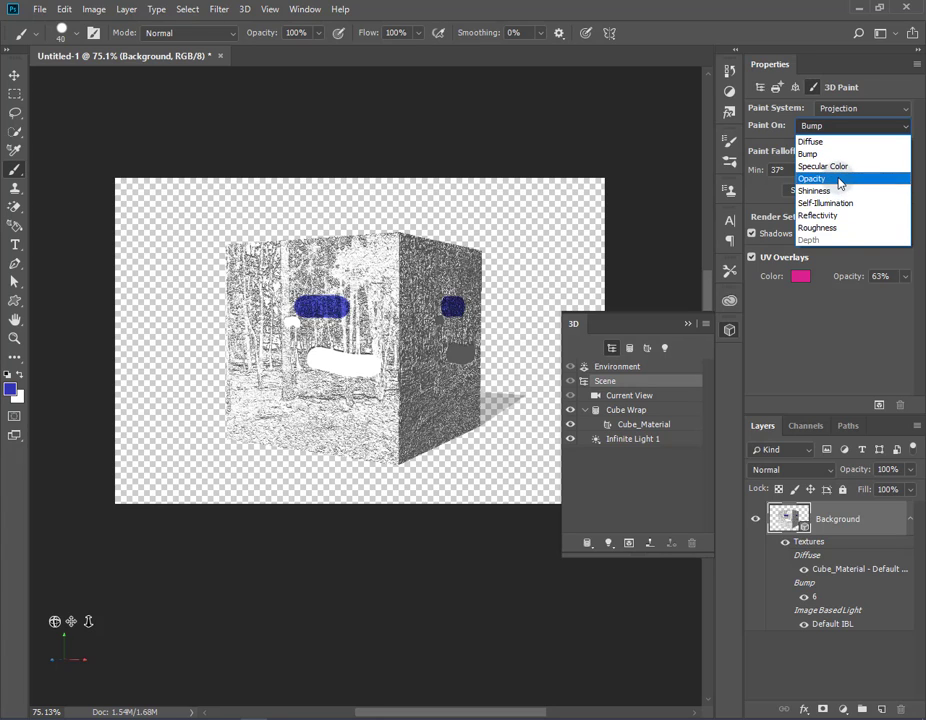
- Set Paint On to Opacity and accept creating the new Cube_Material - Opacity texture
left_click(838, 178)
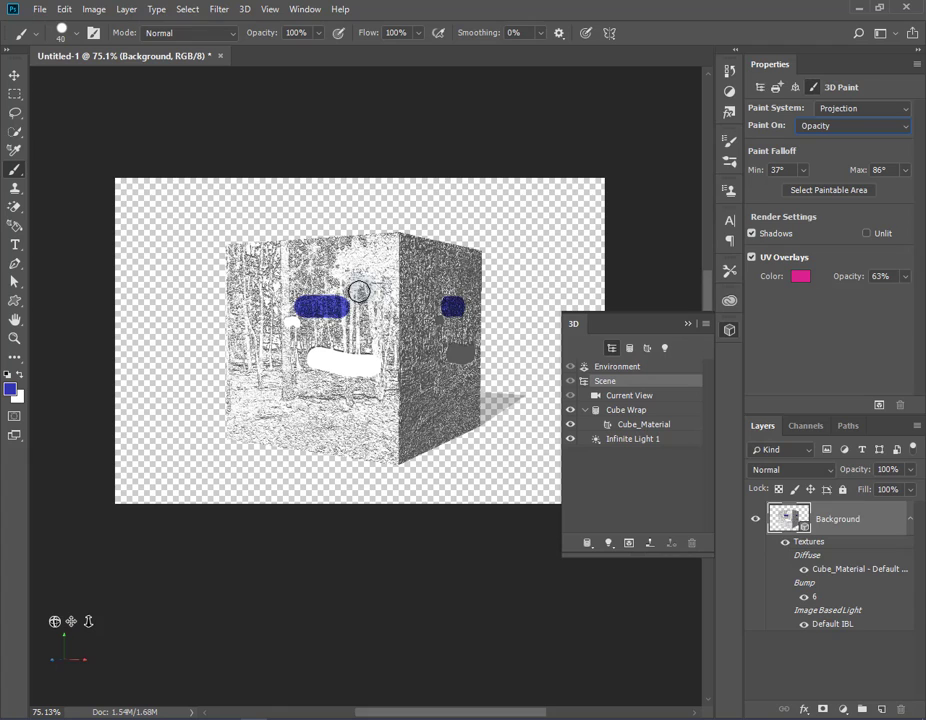
left_click(412, 319)
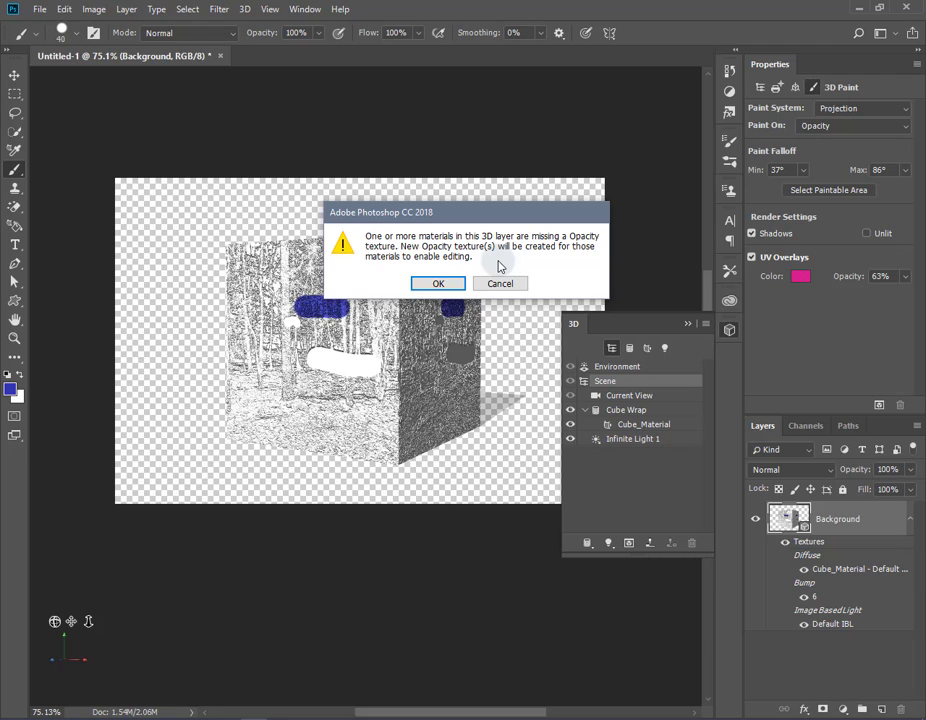
left_click(438, 283)
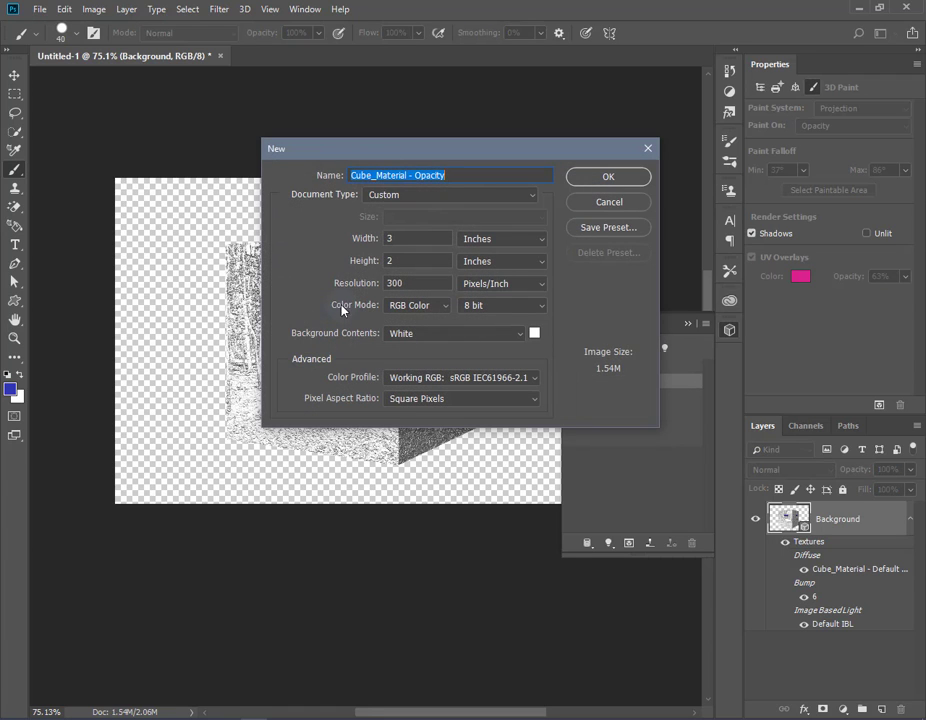
left_click(626, 184)
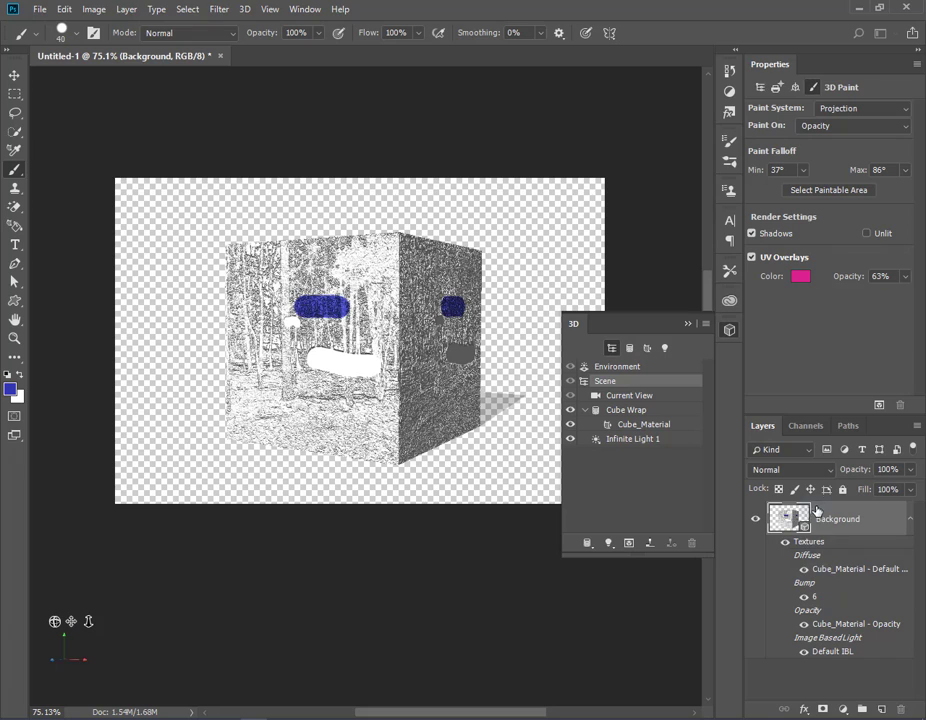
- Open the Cube_Material - Opacity texture and set the foreground colour to medium green
double_click(844, 624)
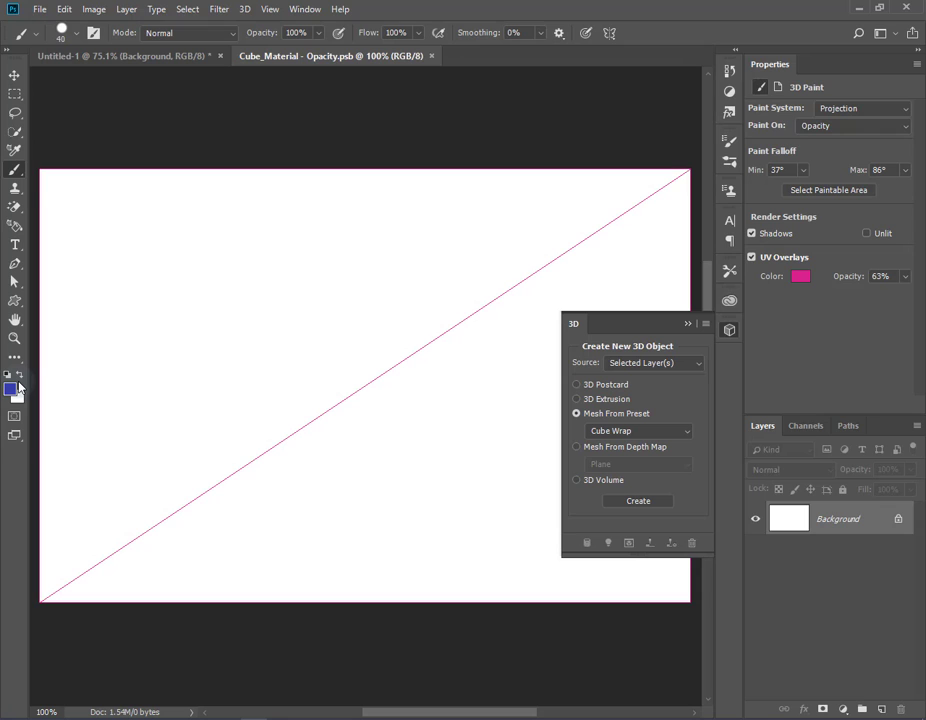
left_click(12, 390)
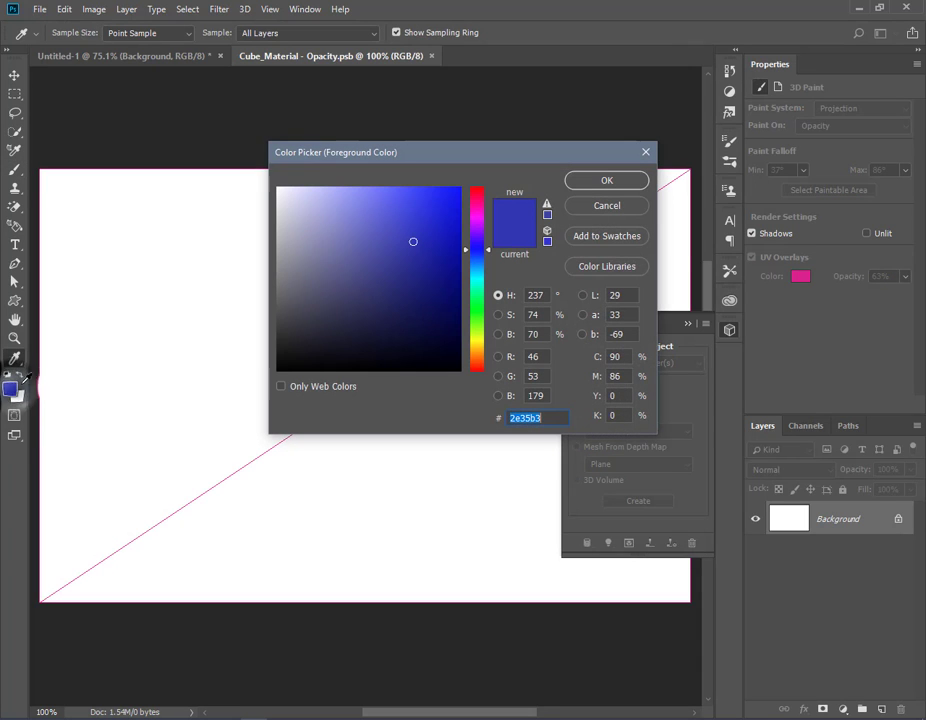
left_click(476, 307)
left_click(387, 252)
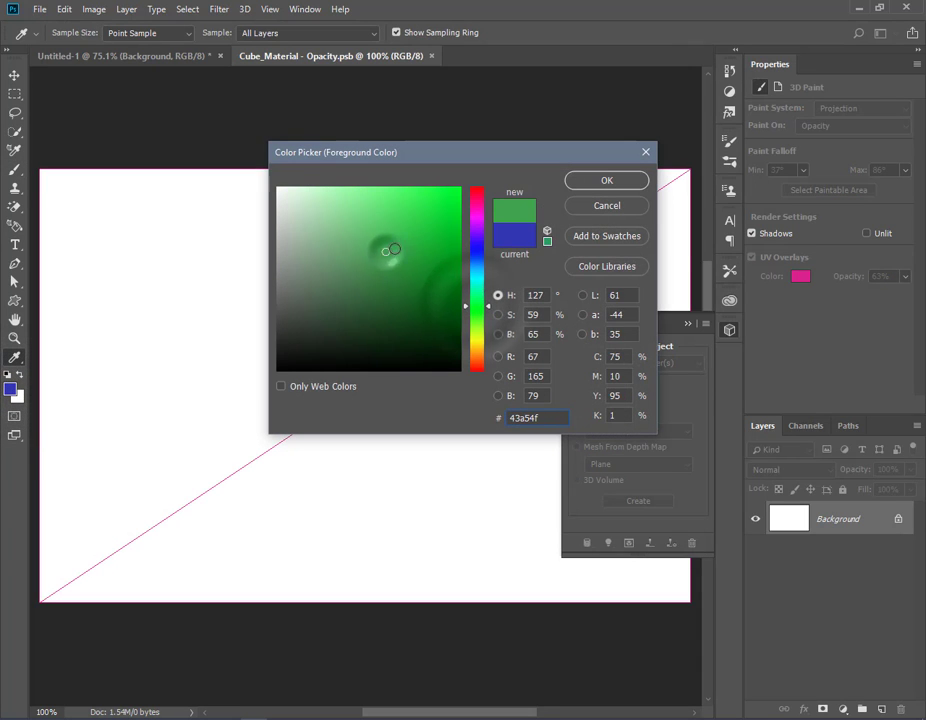
left_click(612, 183)
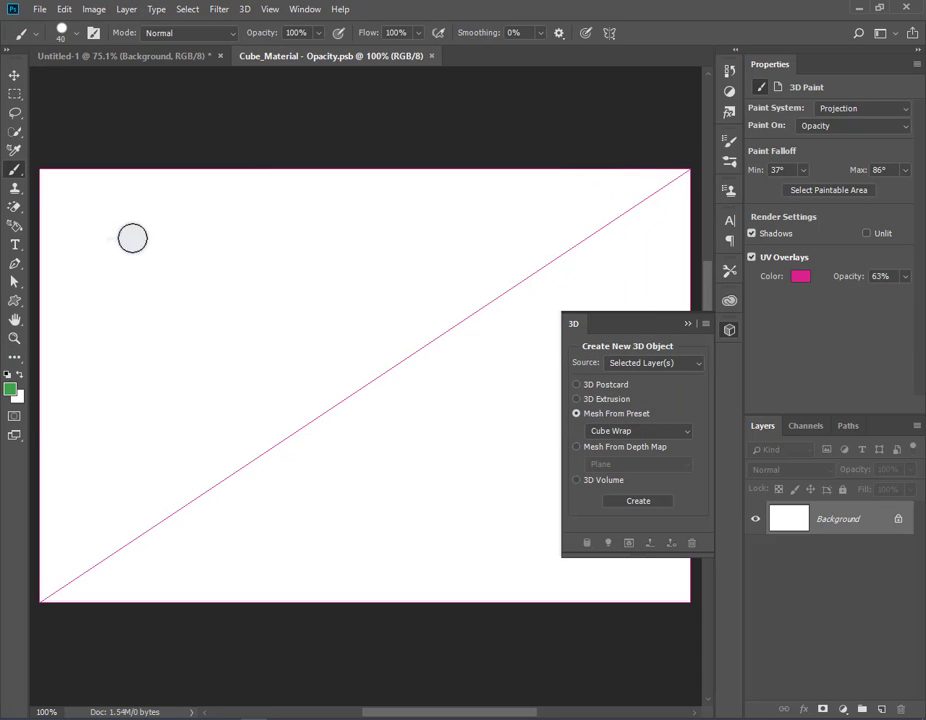
- Paint green then black zigzags across the opacity texture, then close its tab
left_click_drag(105, 238, 88, 316)
mouse_move(242, 307)
left_mouse_down()
mouse_move(395, 509)
mouse_move(527, 410)
left_mouse_up()
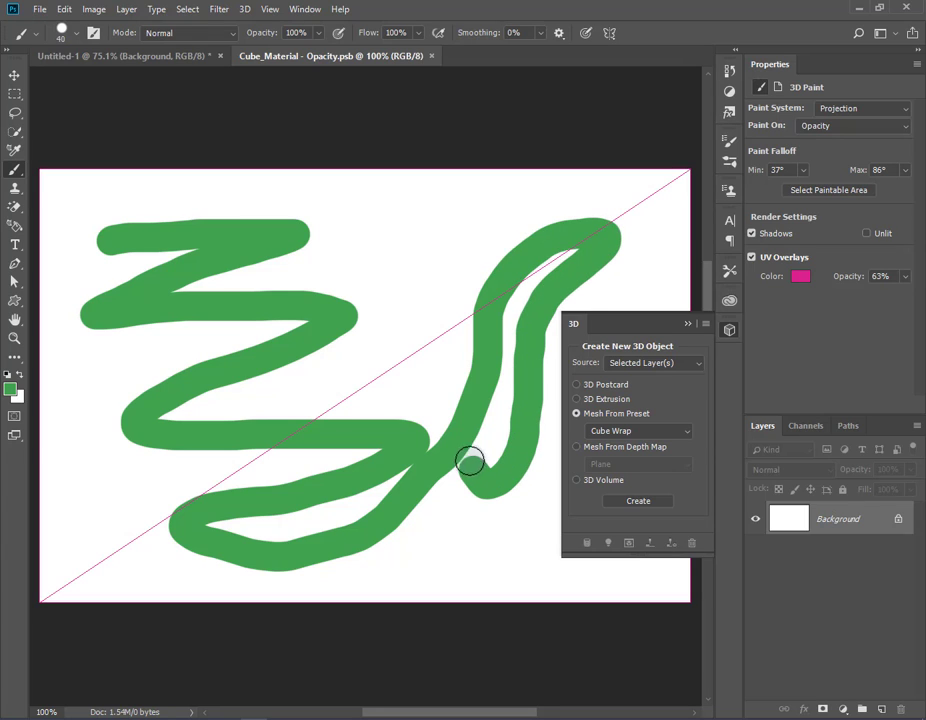
mouse_move(449, 278)
left_mouse_down()
mouse_move(535, 207)
mouse_move(648, 262)
left_mouse_up()
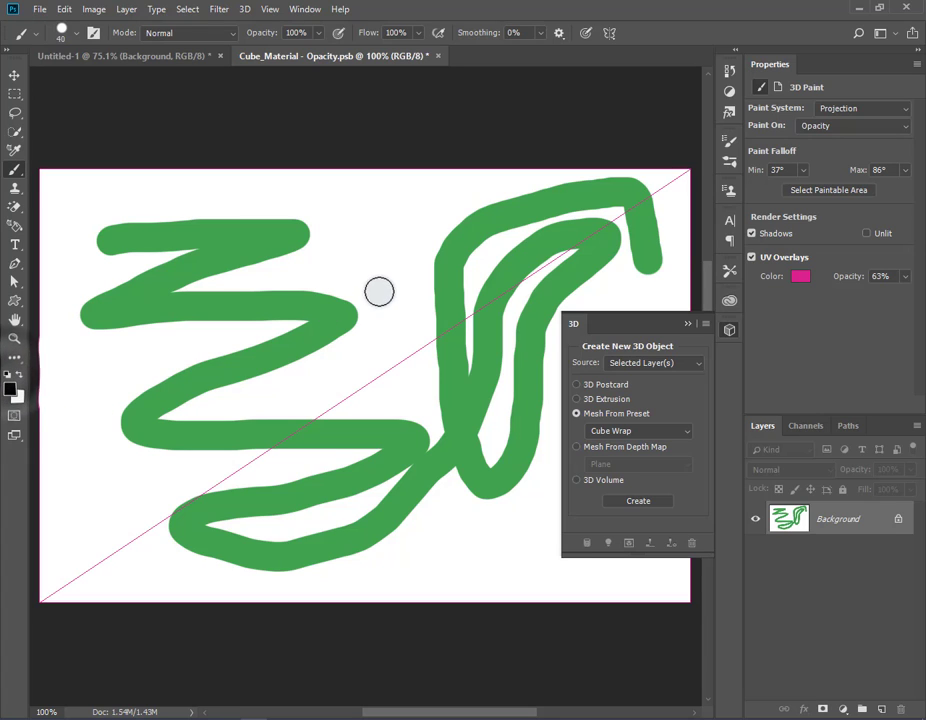
mouse_move(378, 289)
left_mouse_down()
mouse_move(368, 445)
mouse_move(325, 515)
left_mouse_up()
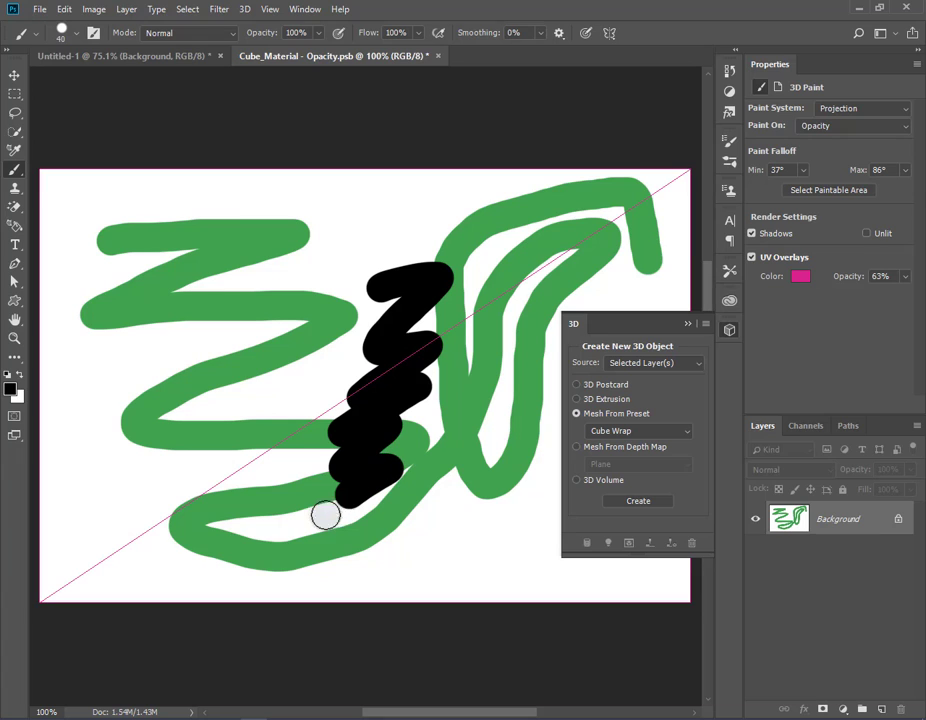
mouse_move(108, 285)
left_mouse_down()
mouse_move(186, 293)
mouse_move(130, 488)
mouse_move(238, 550)
mouse_move(258, 550)
left_mouse_up()
mouse_move(647, 223)
left_mouse_down()
mouse_move(513, 372)
mouse_move(498, 502)
mouse_move(522, 570)
left_mouse_up()
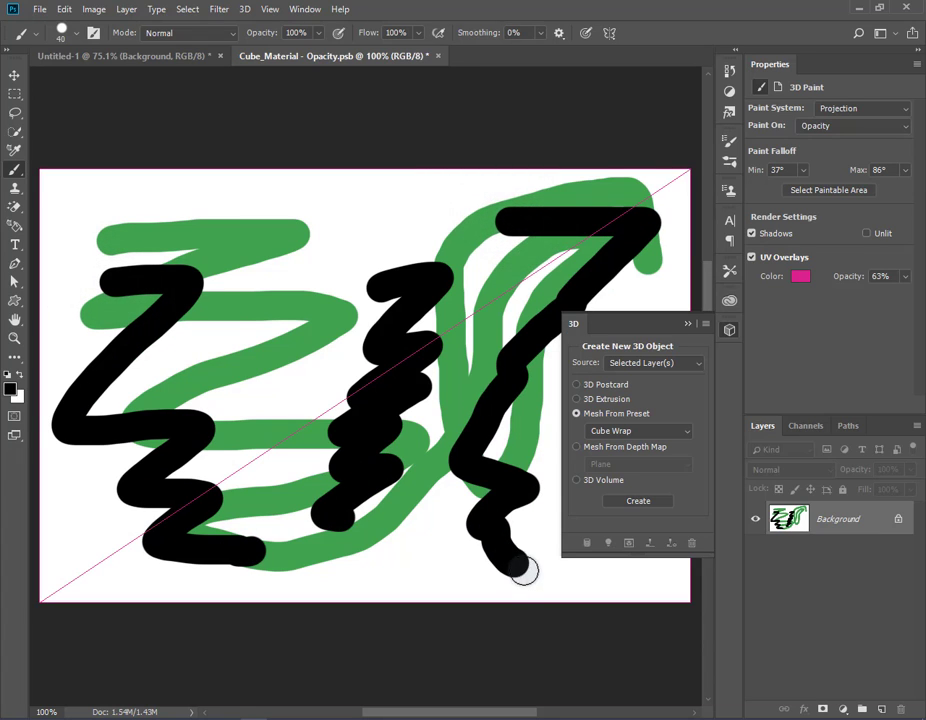
left_click(437, 56)
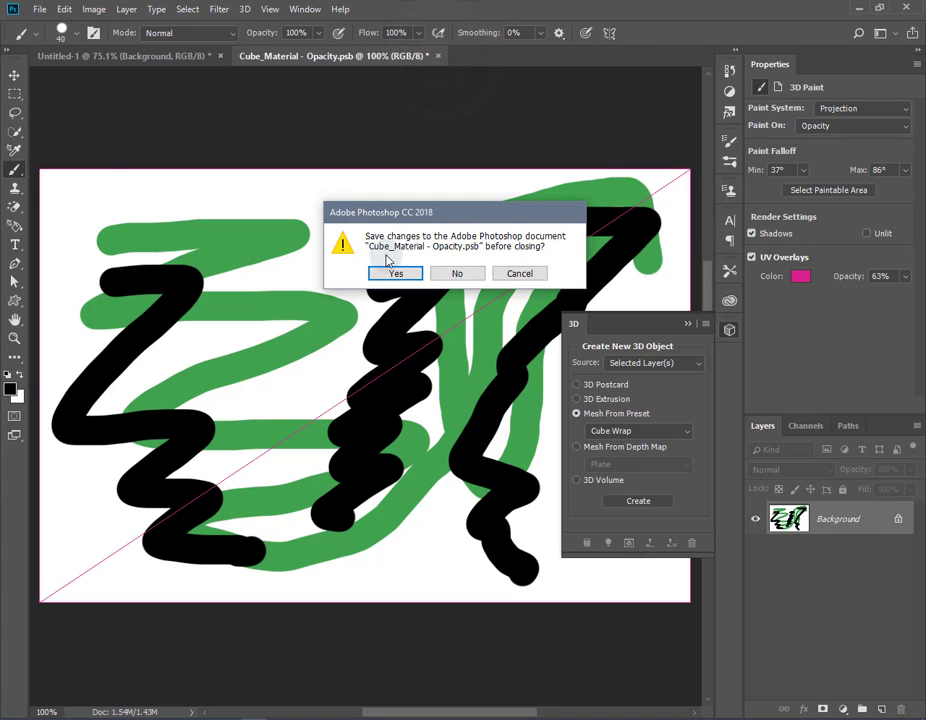
- Save the opacity texture, orbit the cube to view see-through areas, and select Cube_Material
left_click(394, 273)
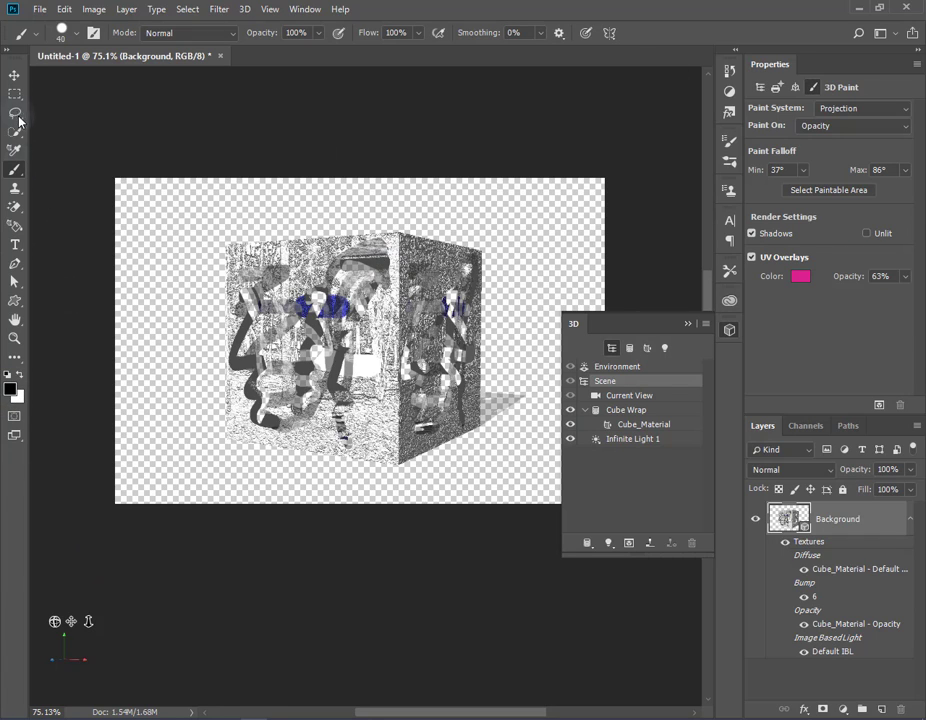
left_click(13, 76)
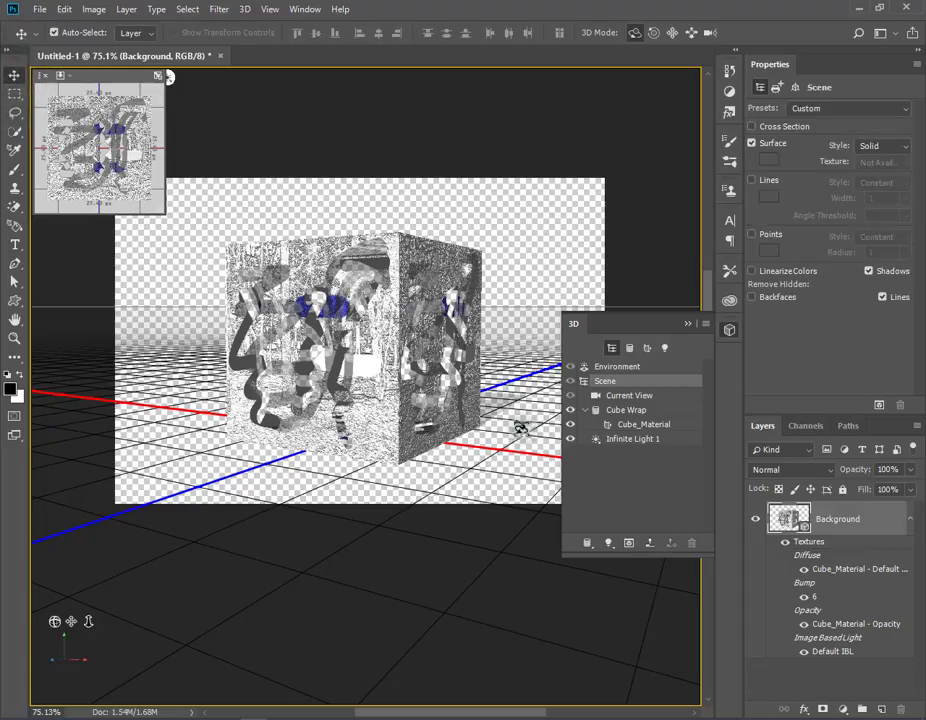
mouse_move(520, 428)
left_mouse_down()
mouse_move(40, 379)
mouse_move(40, 472)
mouse_move(197, 78)
mouse_move(535, 76)
mouse_move(688, 194)
mouse_move(522, 454)
mouse_move(650, 432)
left_mouse_up()
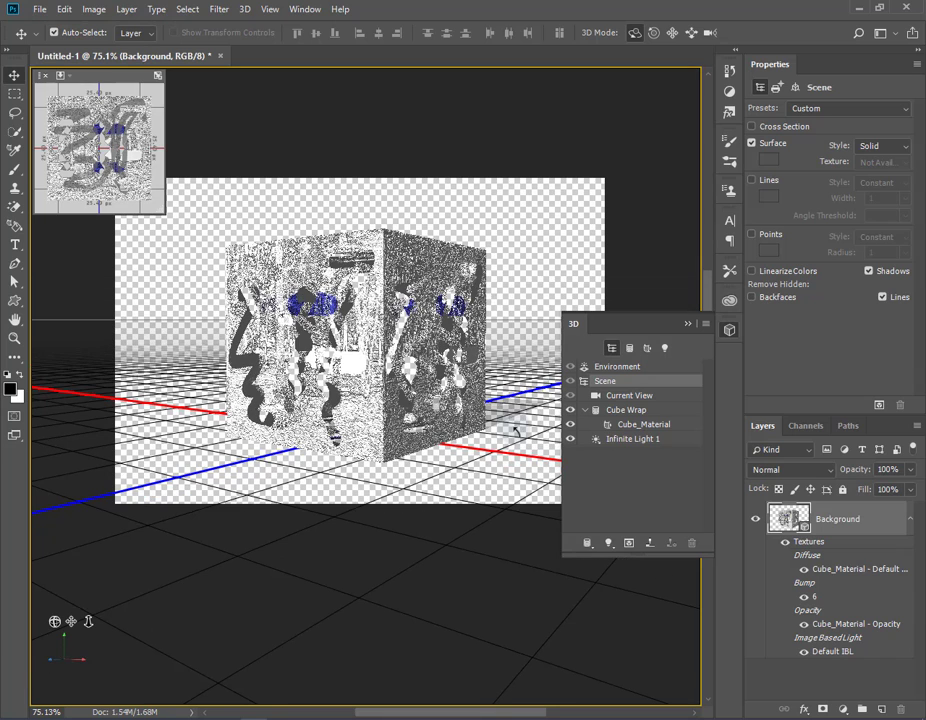
left_click(649, 429)
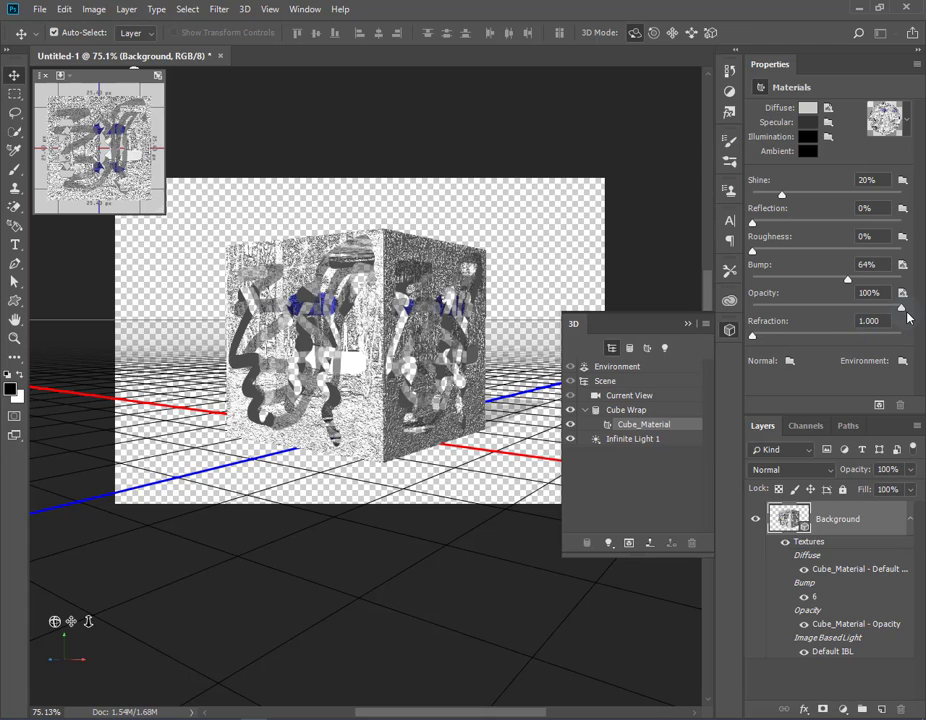
- Drop Cube_Material's Opacity to 0%, then orbit the Current View camera around the cube
left_click_drag(904, 307, 814, 307)
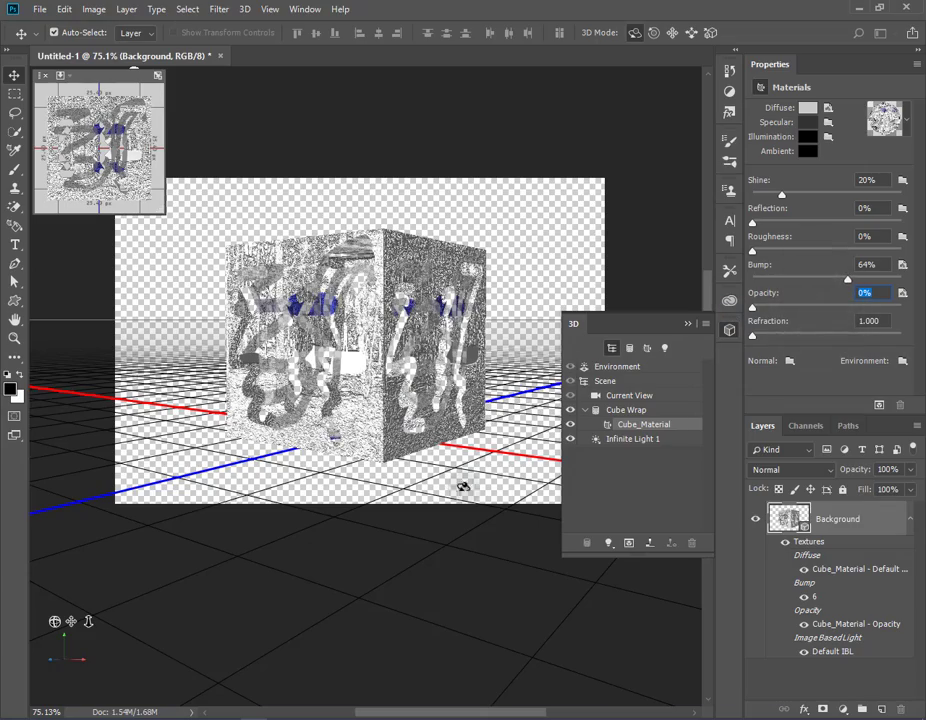
left_click(509, 456)
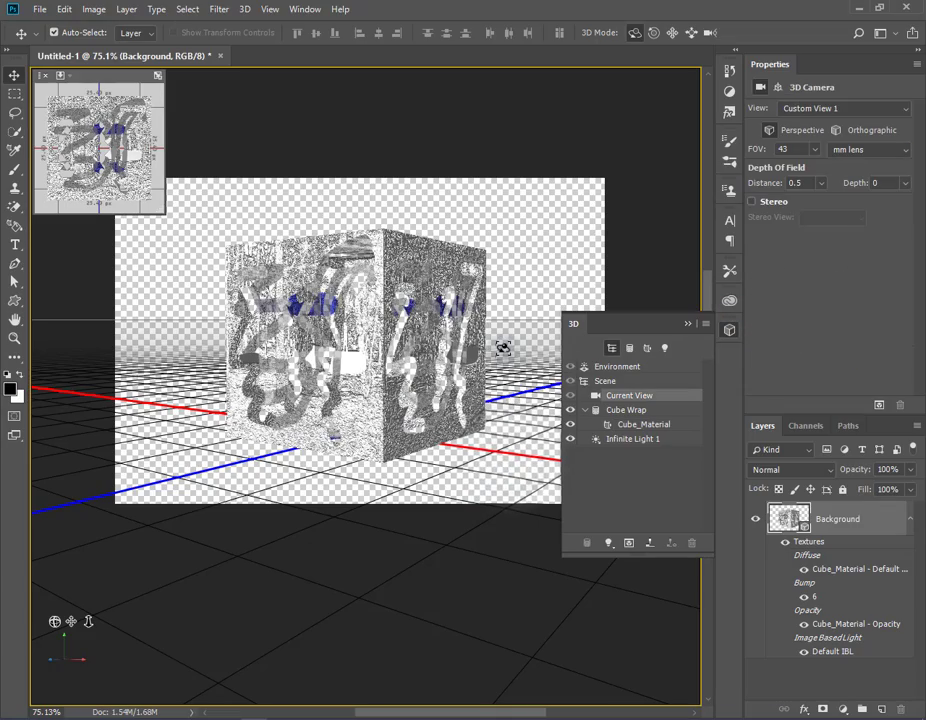
mouse_move(502, 347)
left_mouse_down()
mouse_move(40, 250)
mouse_move(293, 77)
left_mouse_up()
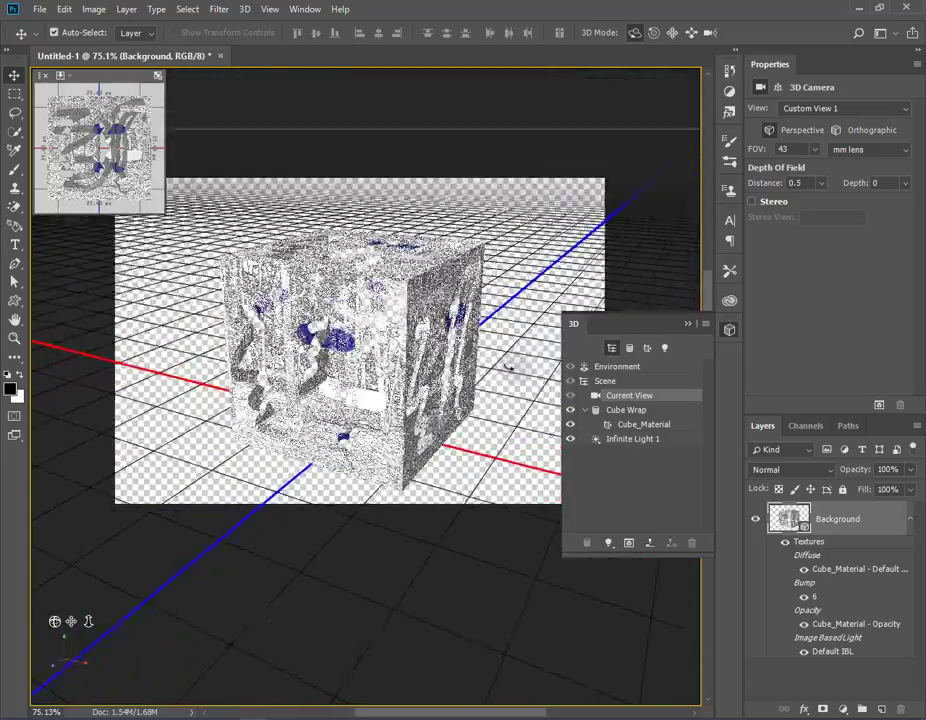
mouse_move(293, 77)
left_mouse_down()
mouse_move(500, 365)
mouse_move(495, 348)
mouse_move(489, 384)
left_mouse_up()
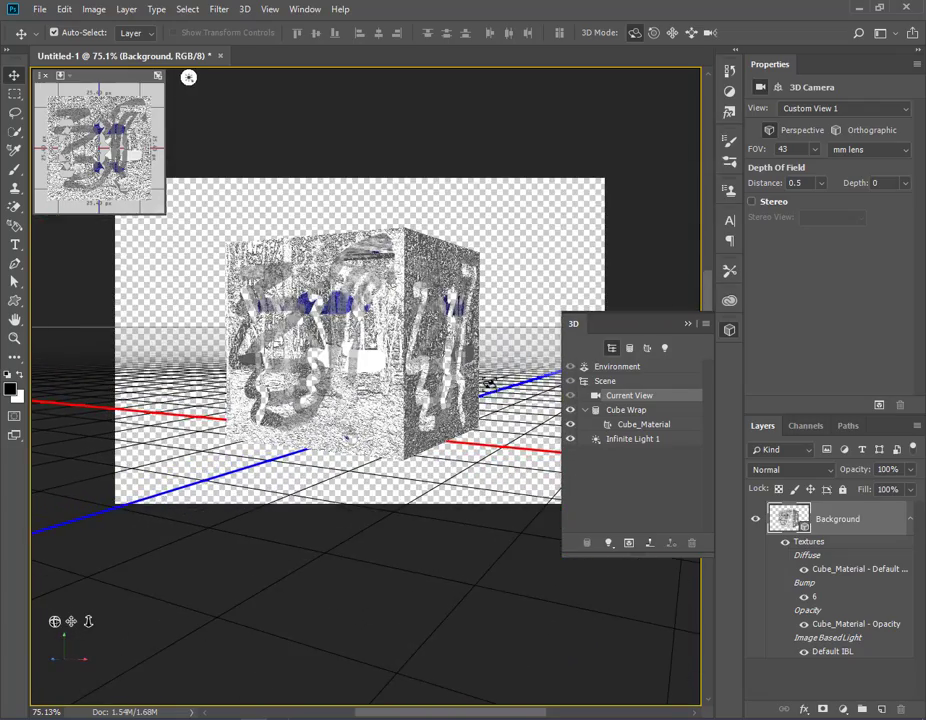